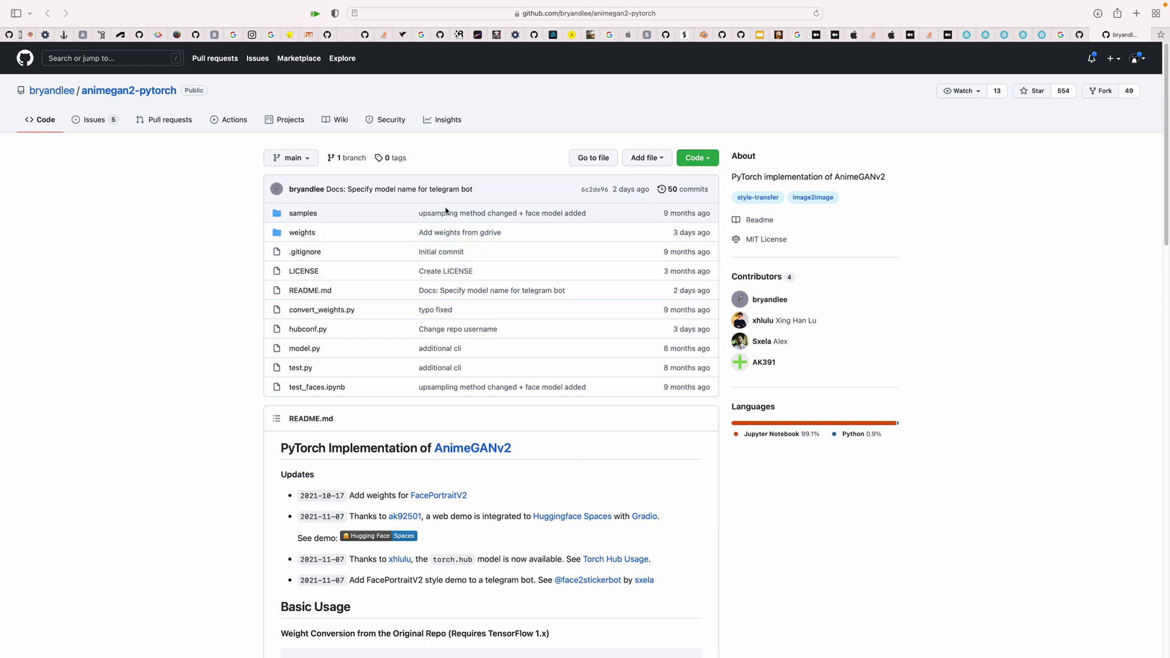
Scroll through the animegan2-pytorch README sample images.
scroll(551, 326, "down", 2)
scroll(550, 325, "down", 10)
scroll(680, 344, "down", 4)
scroll(561, 390, "down", 6)
scroll(539, 379, "up", 3)
scroll(621, 333, "up", 1)
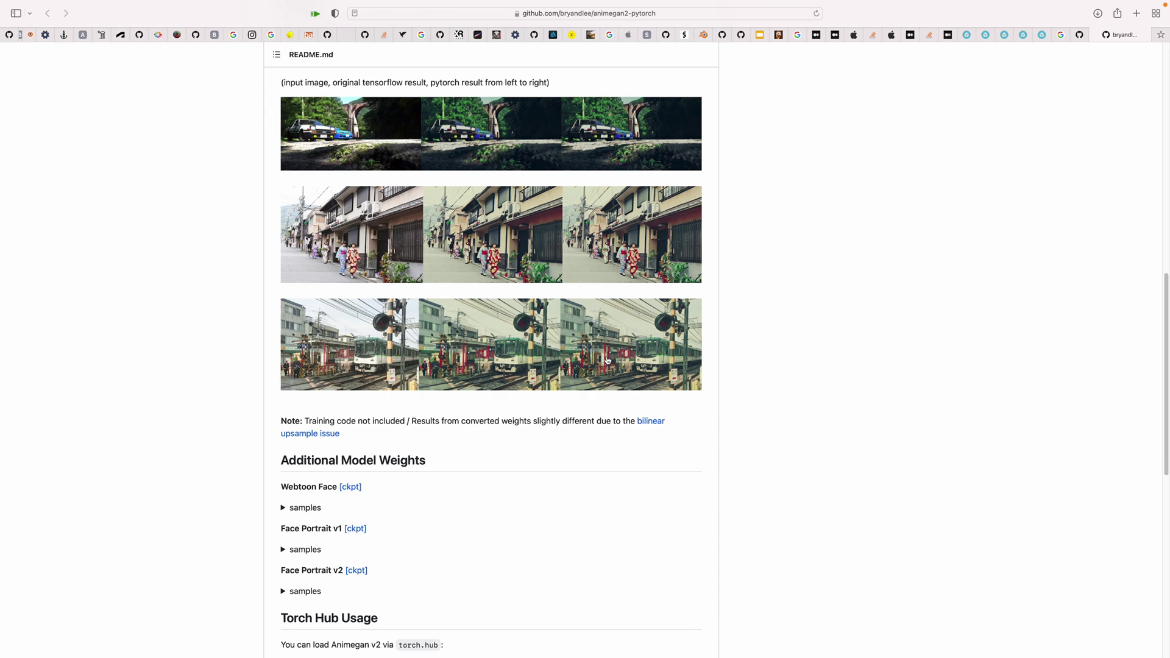
scroll(1146, 459, "down", 1)
scroll(1150, 520, "down", 15)
scroll(988, 482, "up", 7)
Open the TachibanaYoshino/AnimeGANv2 repository and scroll to its Hayao style examples.
left_click(1080, 35)
scroll(932, 335, "down", 10)
scroll(774, 387, "down", 10)
scroll(736, 387, "up", 18)
left_click(1166, 217)
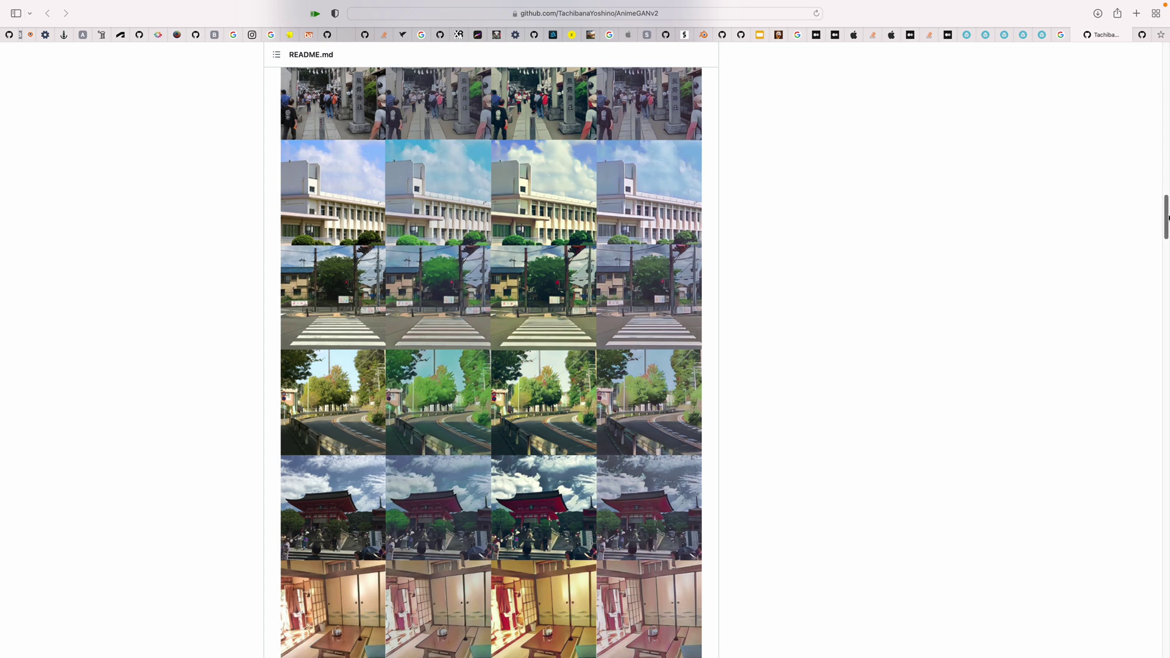
left_click_drag(1165, 218, 1142, 196)
scroll(414, 206, "down", 5)
scroll(415, 361, "down", 14)
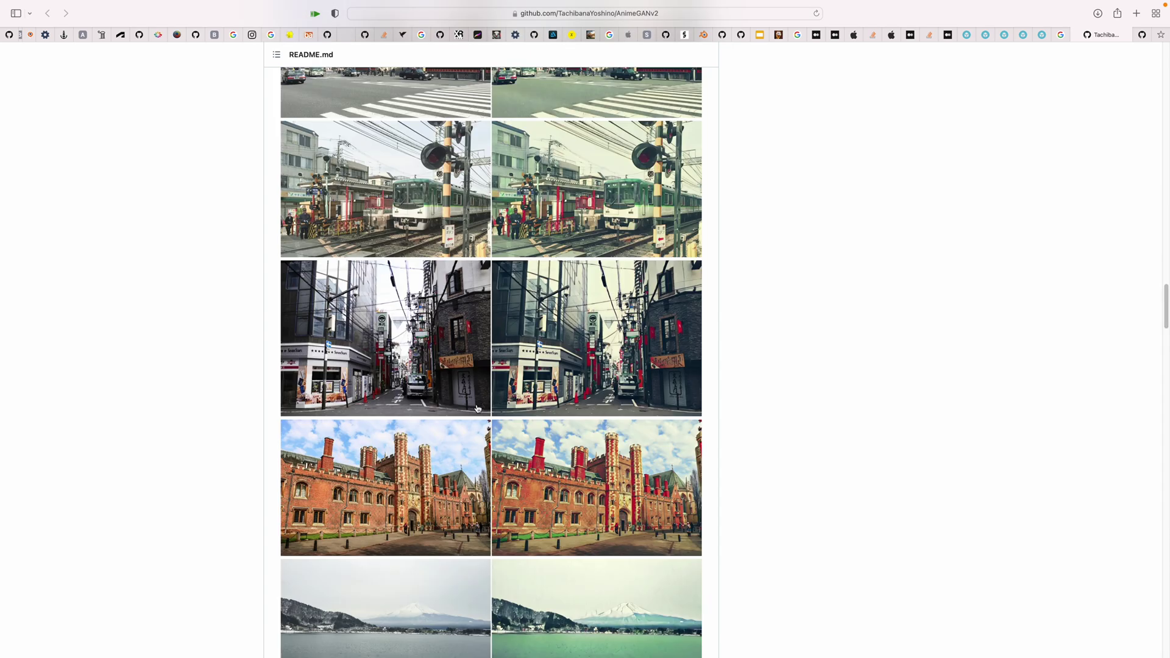
scroll(478, 408, "down", 15)
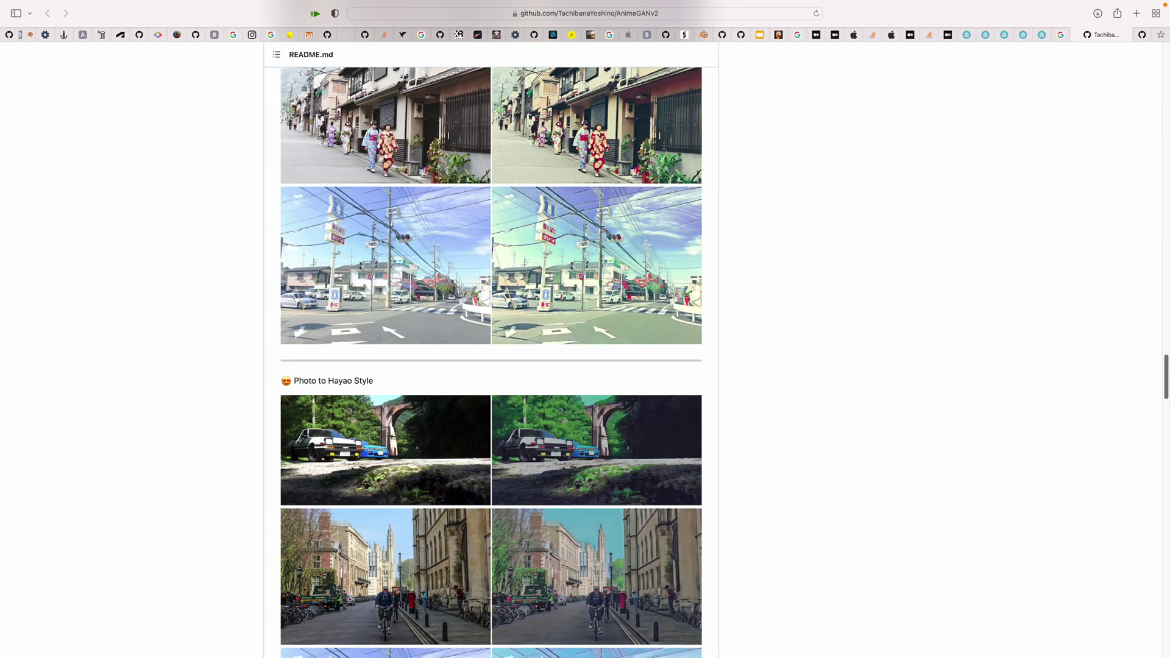
Return to the animegan2-pytorch repository and view its Download ZIP options without downloading.
left_click_drag(1165, 378, 1142, 55)
left_click(1142, 35)
scroll(721, 243, "up", 15)
scroll(730, 173, "up", 2)
left_click(699, 159)
left_click(1068, 253)
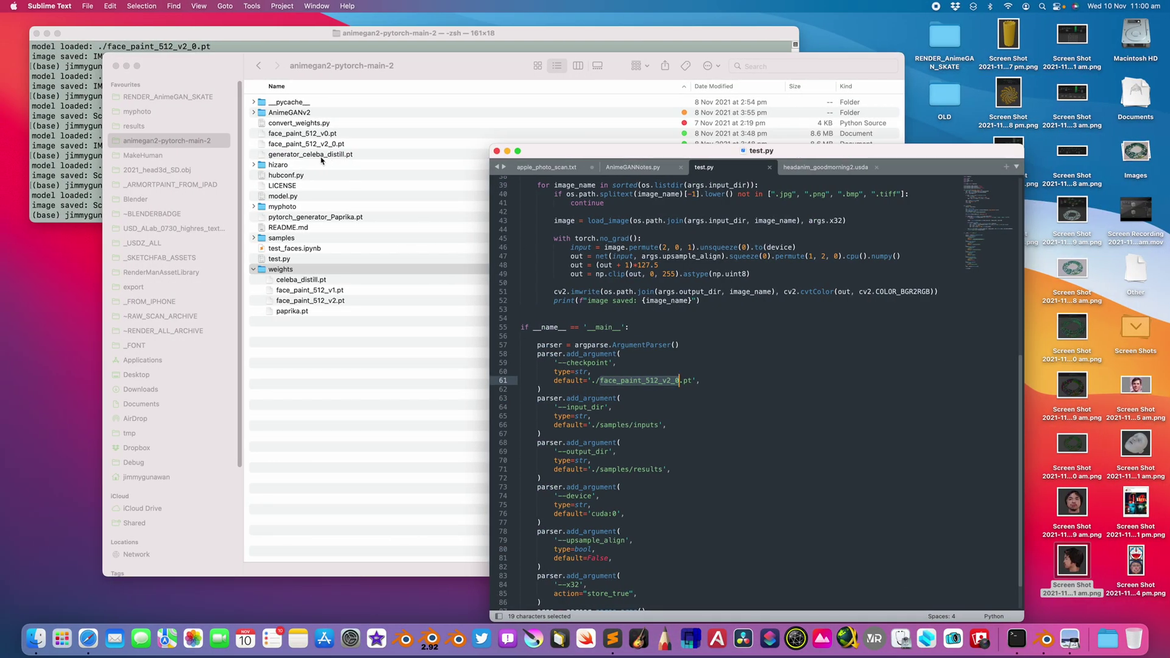
In Finder's home folder, select the animegan2-pytorch-main-2 project folder.
left_click(306, 156)
left_click(167, 480)
left_click(256, 145)
left_click(297, 146)
Open the project folder, select test.py, and highlight 'python test.py' in Terminal.
double_click(313, 147)
left_click(251, 261)
left_click(84, 185)
left_click_drag(324, 183, 382, 186)
Look over the hizaro folder, face_paint_512_v0.pt, convert_weights.py and the AnimeGANv2 folder.
left_click(396, 259)
left_click(254, 165)
left_click(254, 165)
left_click(275, 166)
left_click(334, 135)
left_click(333, 127)
left_click(304, 114)
Open results > _BEST and select IMG_9099.JPG.
left_click(195, 113)
left_click(193, 126)
left_click(307, 89)
left_click(410, 89)
Quick Look through the _BEST results, including the dog and mask images, then return to the browser space.
key("space")
key("Down")
key("Down")
key("Down")
key("Down")
key("Down")
key("Down")
key("Down")
key("Up")
key("Down")
key("Down")
key("Down")
key("Down")
left_click(328, 434)
key("ctrl+Right")
key("ctrl+Right")
Scroll through the Google Images results for Arcane characters.
left_click(1078, 38)
left_click(1066, 38)
scroll(701, 284, "down", 6)
scroll(596, 385, "up", 6)
scroll(596, 385, "down", 8)
scroll(612, 402, "down", 2)
scroll(605, 450, "down", 5)
scroll(873, 428, "down", 2)
scroll(729, 397, "down", 5)
scroll(739, 404, "up", 5)
scroll(428, 311, "up", 2)
Orbit and zoom out on the Sketchfab Matilda model to see front and back.
left_click(1042, 36)
left_click_drag(704, 260, 687, 280)
scroll(455, 238, "down", 10)
left_click(443, 57)
Search Sketchfab for 'head scan' and open the Head 03 A model.
type("portrai")
key("super+a")
type("head scan")
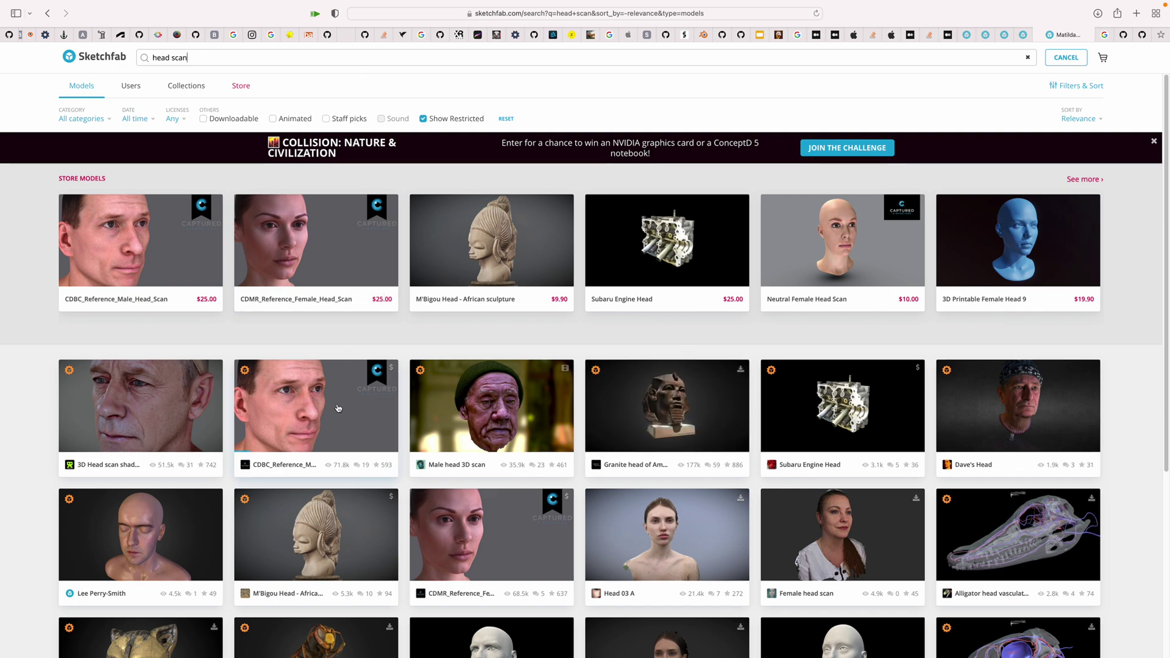
left_click(642, 534)
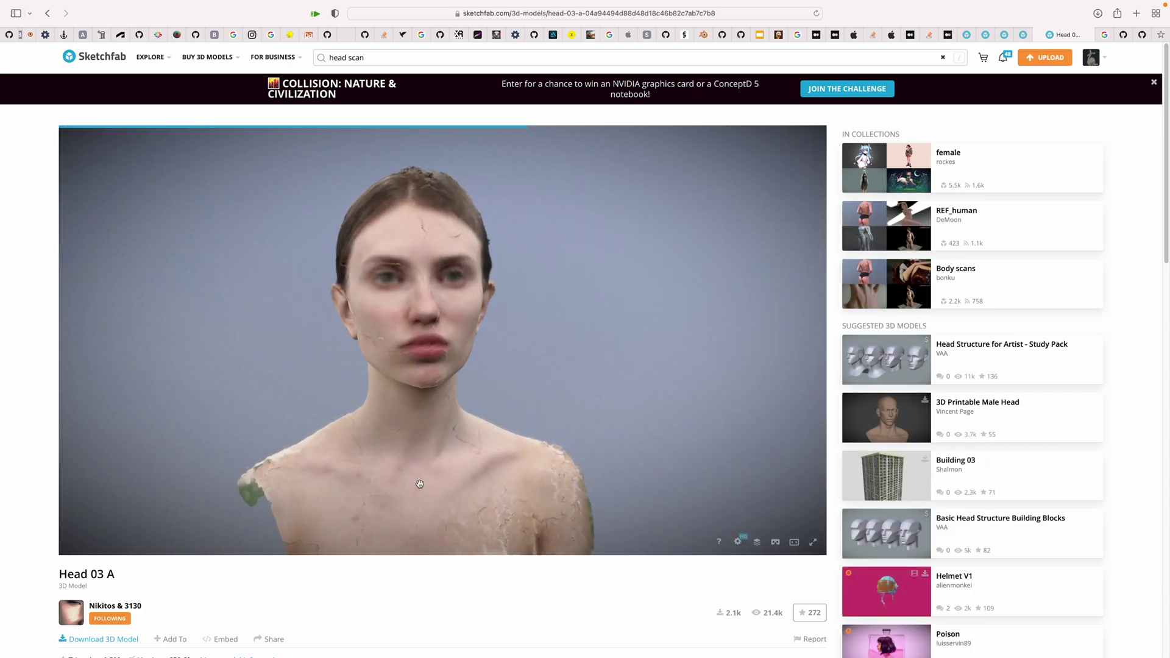
mouse_move(420, 484)
left_mouse_down()
mouse_move(472, 481)
mouse_move(435, 480)
left_mouse_up()
scroll(433, 606, "down", 2)
Download Head 03 A in glTF format and turn the head to face front.
left_click(93, 565)
left_click(664, 430)
left_click(442, 358)
mouse_move(457, 324)
left_mouse_down()
mouse_move(405, 322)
mouse_move(493, 323)
mouse_move(483, 303)
left_mouse_up()
scroll(484, 303, "down", 5)
Take four Cmd+Shift+4 region screenshots of the Head 03 A head and face, then switch to Finder.
left_click_drag(388, 171, 506, 286)
scroll(493, 279, "down", 3)
key("super+shift+4")
left_click_drag(415, 216, 481, 280)
left_click_drag(481, 280, 480, 280)
scroll(481, 279, "up", 3)
key("super+shift+4")
left_click_drag(393, 194, 503, 287)
scroll(553, 286, "up", 5)
mouse_move(417, 156)
left_mouse_down()
mouse_move(343, 138)
mouse_move(415, 177)
left_mouse_up()
key("super+shift+4")
left_click_drag(399, 125, 544, 296)
key("ctrl+Left")
key("ctrl+Left")
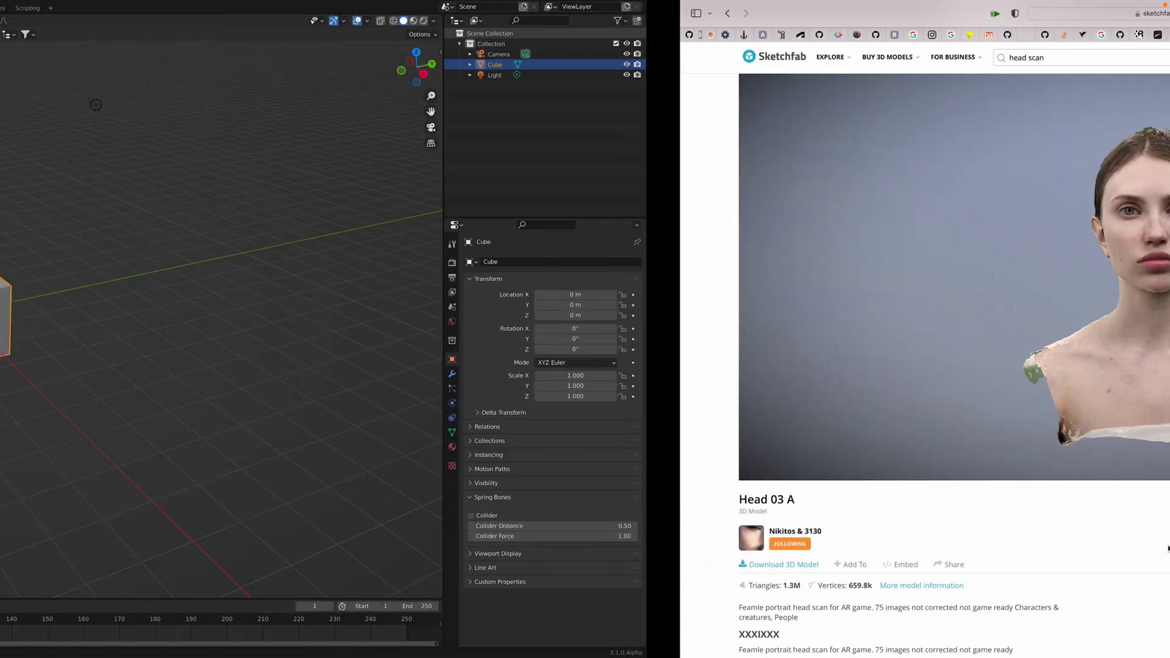
Preview the earlier stylized images in the _REFACE folder one after another.
left_click(288, 98)
left_click(426, 100)
left_click(428, 122)
left_click(428, 114)
left_click(436, 98)
left_click(438, 89)
left_click(438, 99)
left_click(440, 123)
left_click(440, 135)
left_click(442, 146)
left_click(446, 135)
left_click(448, 145)
Move the three newest Desktop screenshots (10.48.15, 11.03.37, 11.03.53 am) into the myphoto folder.
left_click(136, 375)
left_click_drag(216, 74, 323, 84)
left_click(398, 115)
left_click(405, 133)
left_click(406, 144)
left_click(407, 134)
left_click(429, 113, "shift")
left_click_drag(429, 114, 310, 135)
left_click(294, 125)
Recall and run 'python test.py --input_dir ./myphoto --device cpu' in Terminal.
left_click(430, 133)
key("Up")
key("Up")
left_click(191, 106)
key("Up")
left_click_drag(324, 211, 354, 215)
left_click(354, 215)
left_click_drag(389, 215, 477, 215)
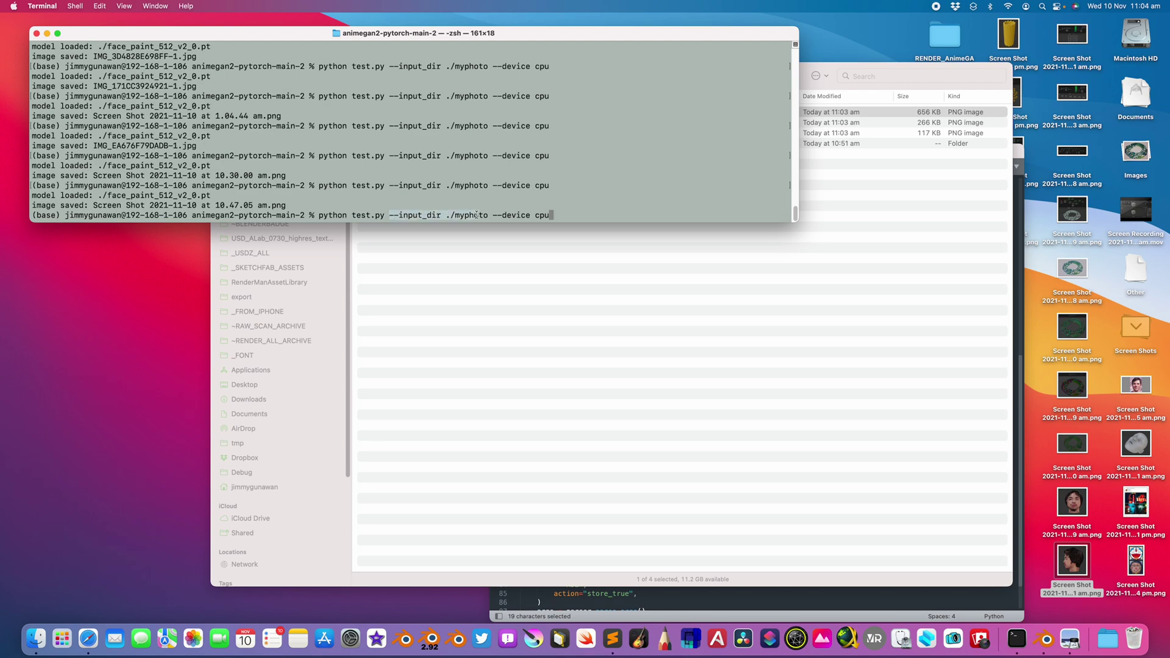
left_click(538, 214)
key("Return")
Preview the 11.03.37, 11.03.44 and 11.03.53 am stylized portraits in results and check file info.
left_click(379, 260)
left_click(277, 137)
left_click(390, 169)
left_click(401, 178)
left_click(412, 168)
left_click(443, 178)
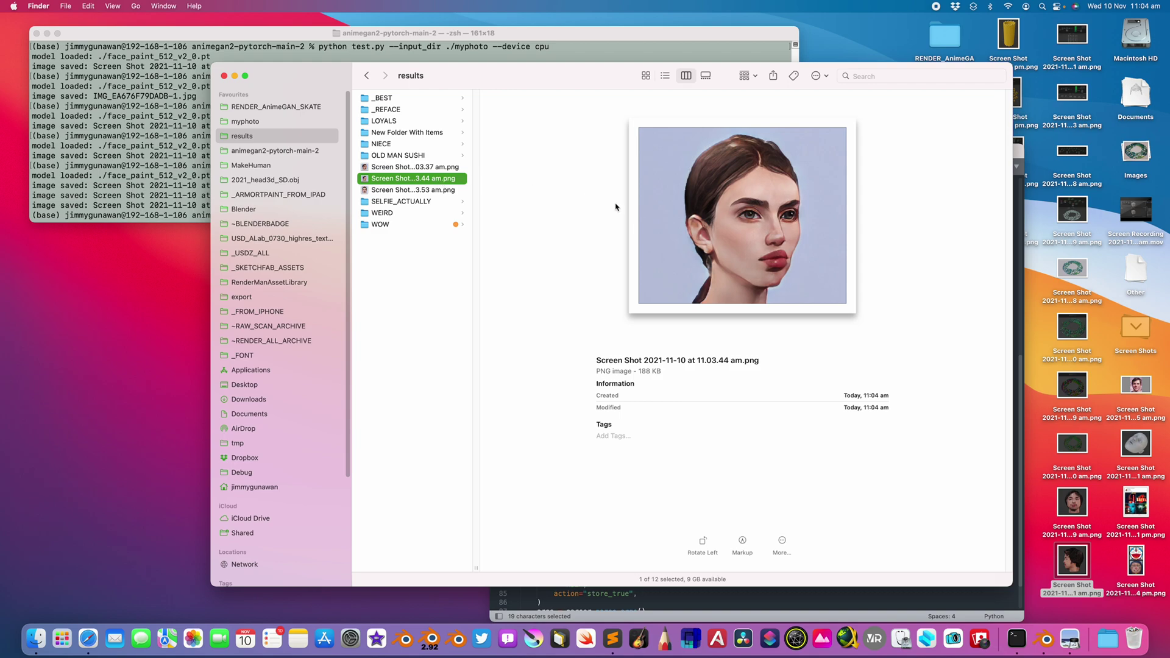
left_click(454, 191)
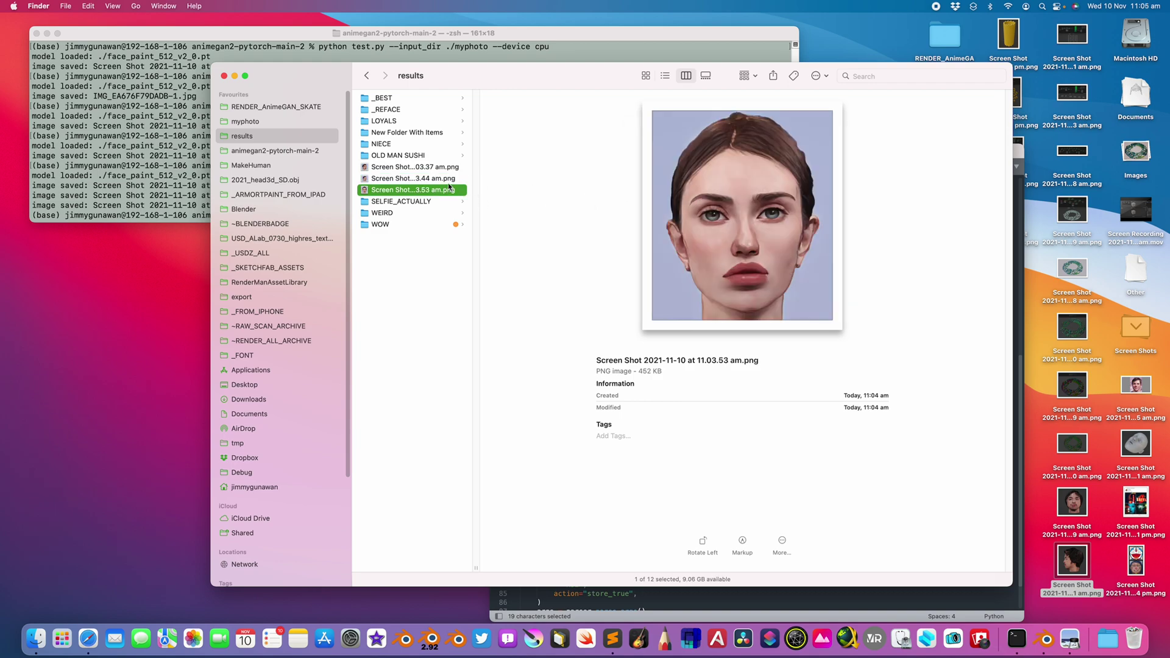
key("super+i")
left_click(13, 26)
Open the 11.03.53 am stylized portrait in Preview and confirm its 572 × 664 image size.
right_click(434, 189)
mouse_move(610, 205)
left_click(664, 205)
left_click_drag(822, 124, 846, 134)
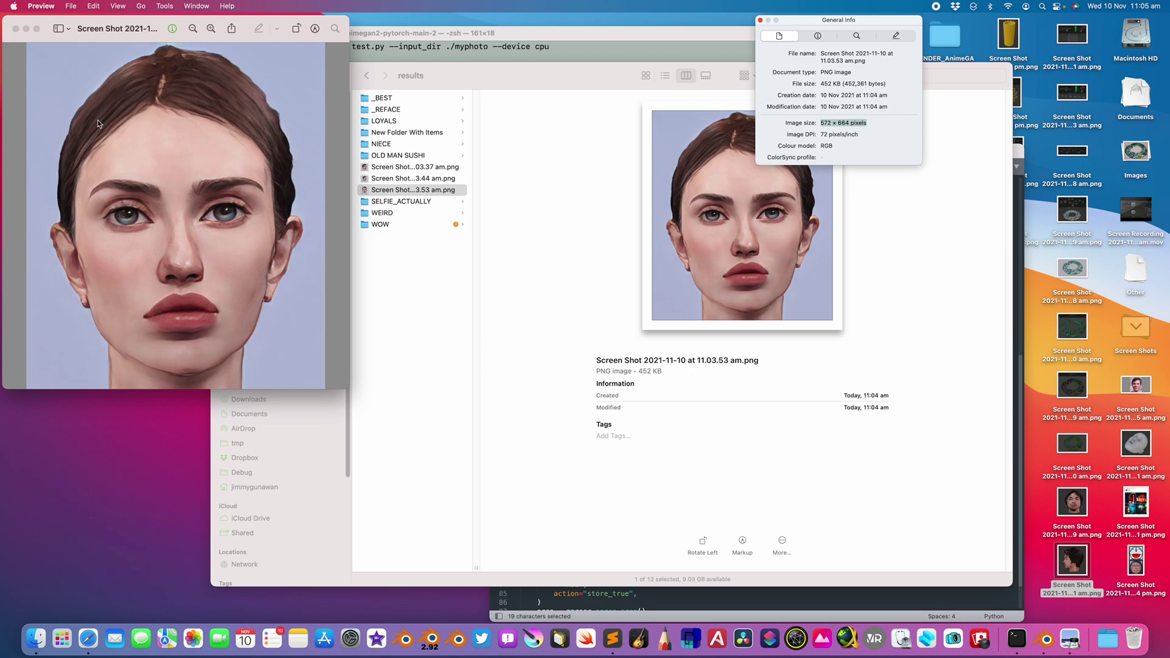
left_click(15, 29)
Return to the Sketchfab Head 03 A page and rotate the head model to a three-quarter view.
key("ctrl+Right")
key("ctrl+Right")
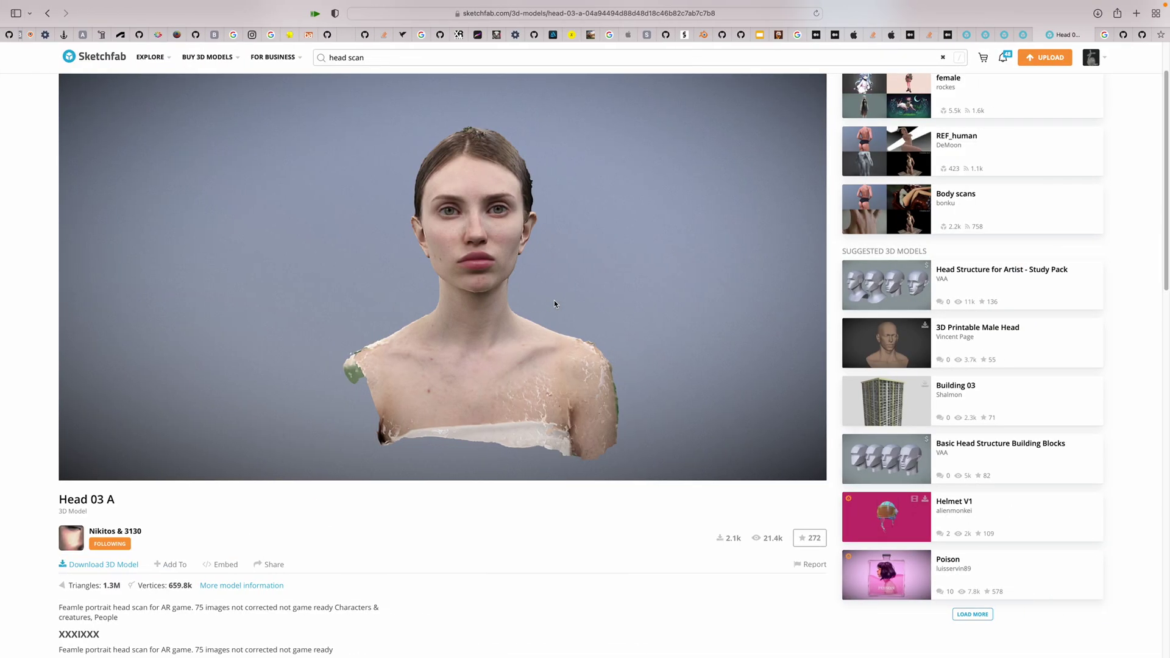
mouse_move(554, 302)
left_mouse_down()
mouse_move(587, 300)
mouse_move(486, 295)
mouse_move(567, 301)
mouse_move(488, 300)
mouse_move(525, 292)
left_mouse_up()
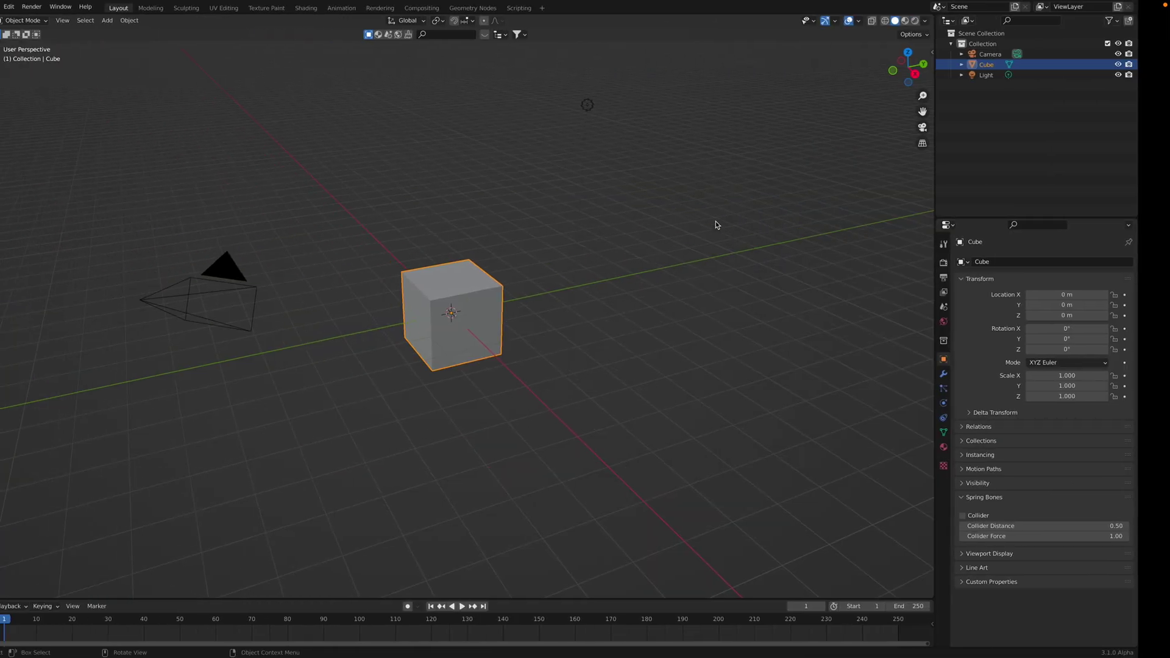
Select and delete every object in Blender's starting scene.
key("a")
key("Delete")
left_click(22, 6)
mouse_move(53, 147)
Import Downloads/head_03_a/scene.gltf as glTF 2.0, after backing out of an STL import.
left_click(189, 223)
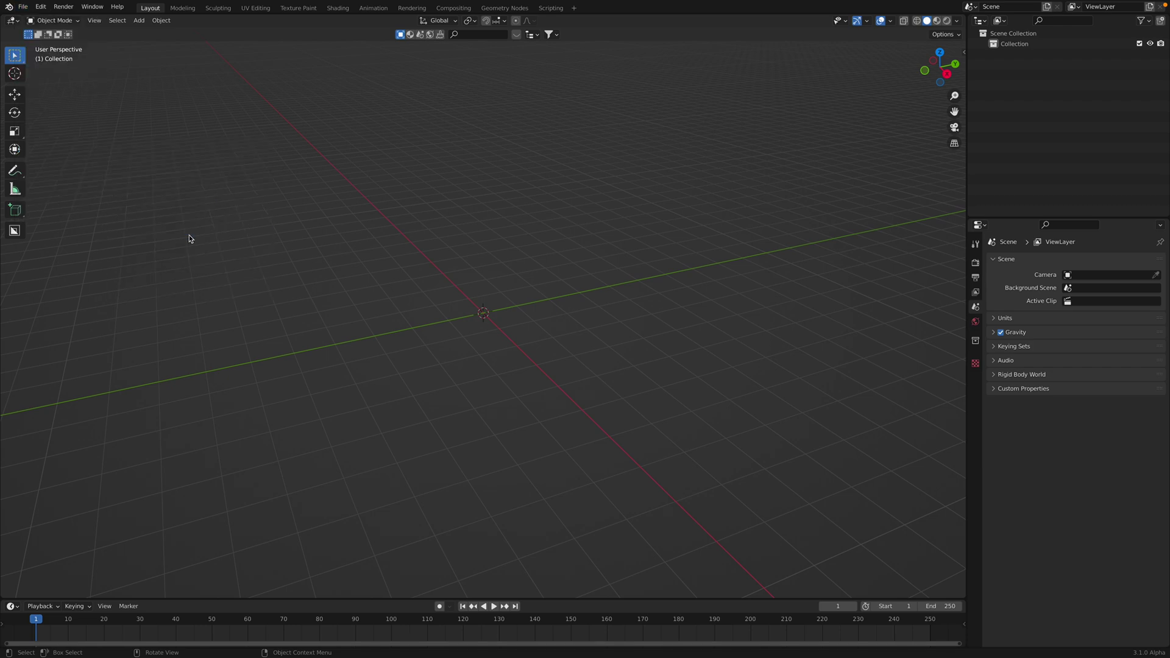
left_click(262, 61)
left_click(22, 6)
mouse_move(75, 146)
left_click(173, 241)
left_click(434, 121)
left_click(514, 110)
left_click(522, 119)
left_click(876, 609)
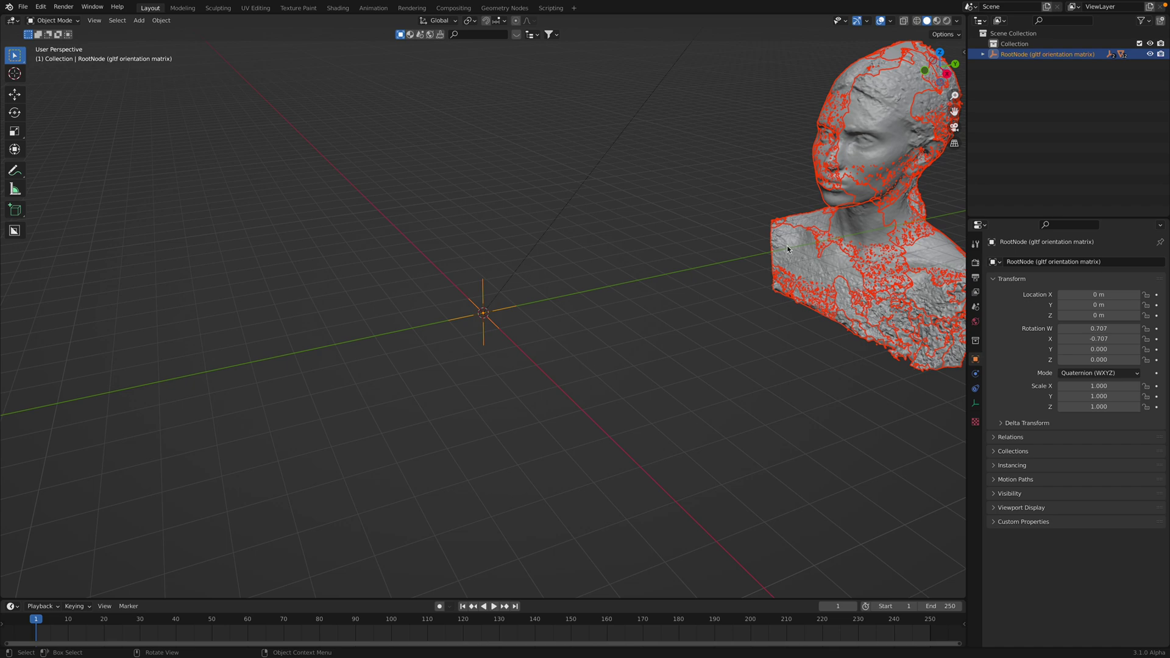
scroll(788, 249, "left", 5)
Select all mesh fragments and join them into Mesh_0.
left_click(676, 217)
left_click(120, 24)
mouse_move(155, 105)
left_click(262, 112)
left_click(606, 216, "shift")
key("ctrl+j")
Weld duplicate vertices of Mesh_0 with Merge by Distance in edit mode.
key("Tab")
right_click(620, 243)
mouse_move(609, 423)
key("Return")
key("Tab")
Clear Mesh_0's parent while keeping its transformation.
right_click(591, 220)
mouse_move(593, 361)
key("Return")
Set Mesh_0's origin to its geometry and move it to the world origin.
right_click(616, 256)
mouse_move(615, 256)
mouse_move(614, 152)
key("Return")
key("alt+g")
Delete the RootNode object in the Outliner, leaving Mesh_0 under Collection.
left_click_drag(486, 356, 692, 262)
left_click(1013, 65)
right_click(1013, 65)
left_click(975, 90)
left_click_drag(636, 250, 554, 274)
scroll(554, 274, "up", 4)
Save the scene to the Desktop as head_scan.blend.
key("super+s")
scroll(316, 219, "down", 5)
left_click(317, 221)
left_click(419, 608)
type("head_sacan")
left_click(408, 607)
key("Delete")
left_click(876, 610)
Split the viewport and show the head's texture in an Image Editor on the right.
left_click_drag(964, 18, 585, 85)
left_click(270, 222)
left_click(599, 20)
left_click(624, 61)
left_click_drag(341, 262, 384, 246)
scroll(384, 246, "up", 4)
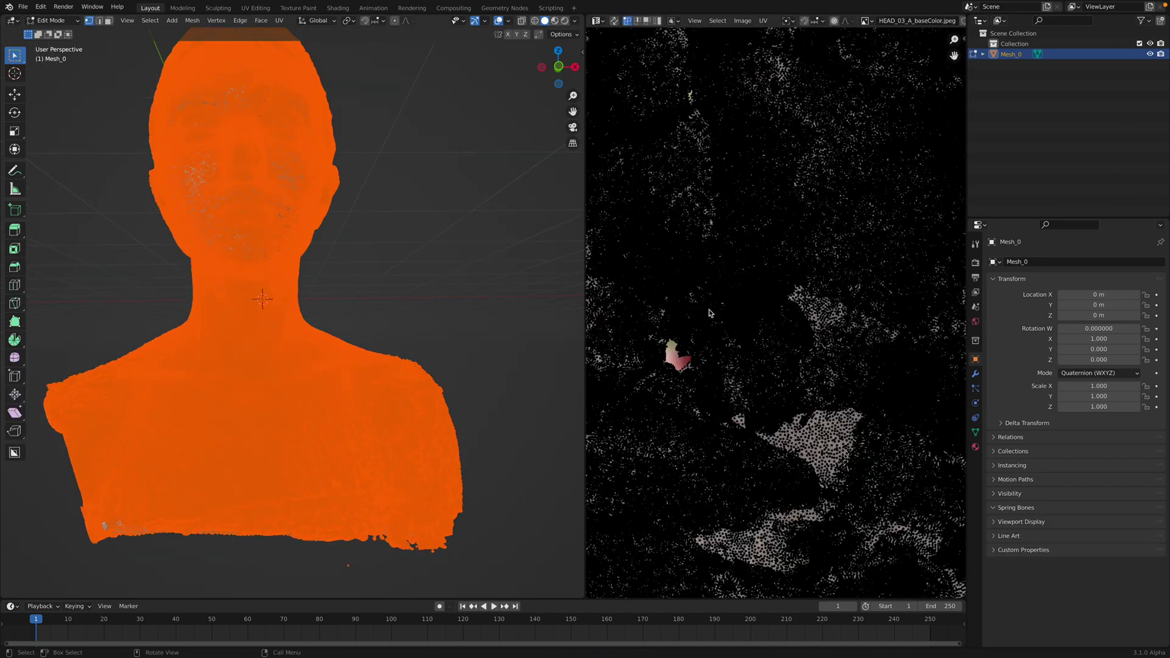
key("Home")
key("Tab")
scroll(762, 370, "up", 1)
scroll(786, 334, "down", 1)
scroll(774, 325, "down", 2)
scroll(745, 350, "up", 2)
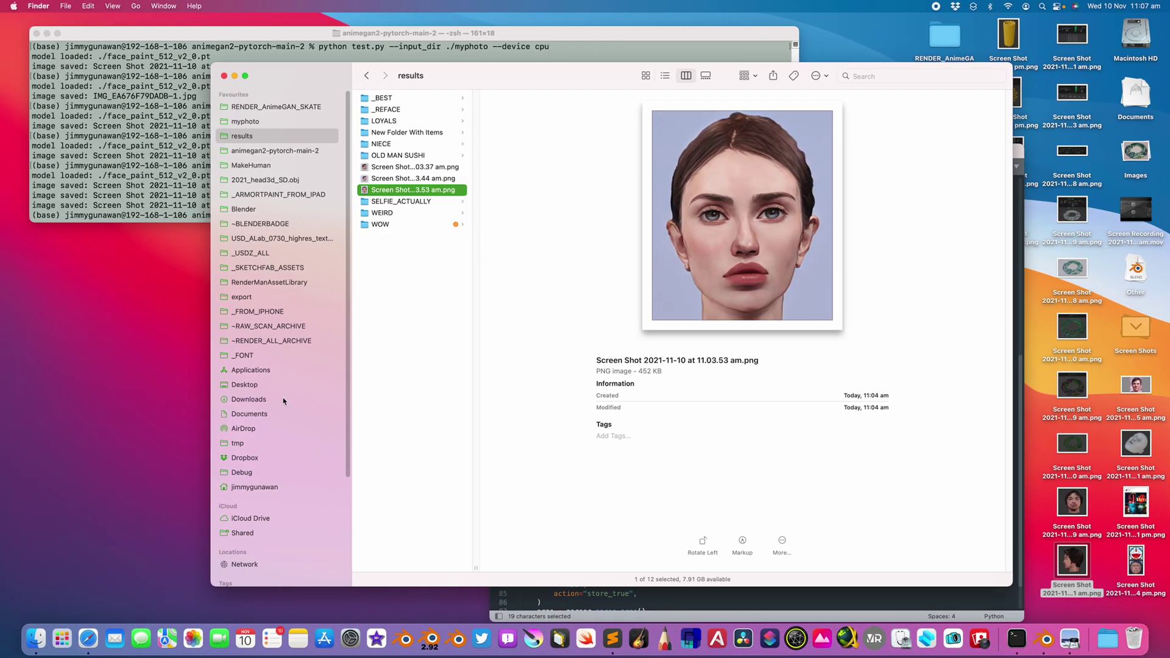
left_click(283, 401)
Preview HEAD_03_A2_baseColor.jpeg and the other head_03_a textures in Finder Quick Look.
double_click(419, 115)
double_click(419, 132)
left_click(419, 123)
left_click(427, 134)
key("space")
key("Up")
key("Up")
key("Down")
key("Down")
key("Up")
key("Up")
key("Down")
key("Up")
key("Down")
key("Down")
key("Up")
key("Up")
key("Down")
left_click(366, 434)
left_click(488, 162)
Switch the head to Material Preview, remove the Image Editor area, and save the file.
key("ctrl+Right")
left_click(554, 20)
left_click_drag(583, 16, 699, 178)
scroll(650, 230, "down", 5)
left_click_drag(587, 294, 674, 302)
key("ctrl+s")
left_click_drag(652, 230, 645, 230)
Add a camera and align it to the current view.
key("shift+a")
key("Return")
left_click(95, 21)
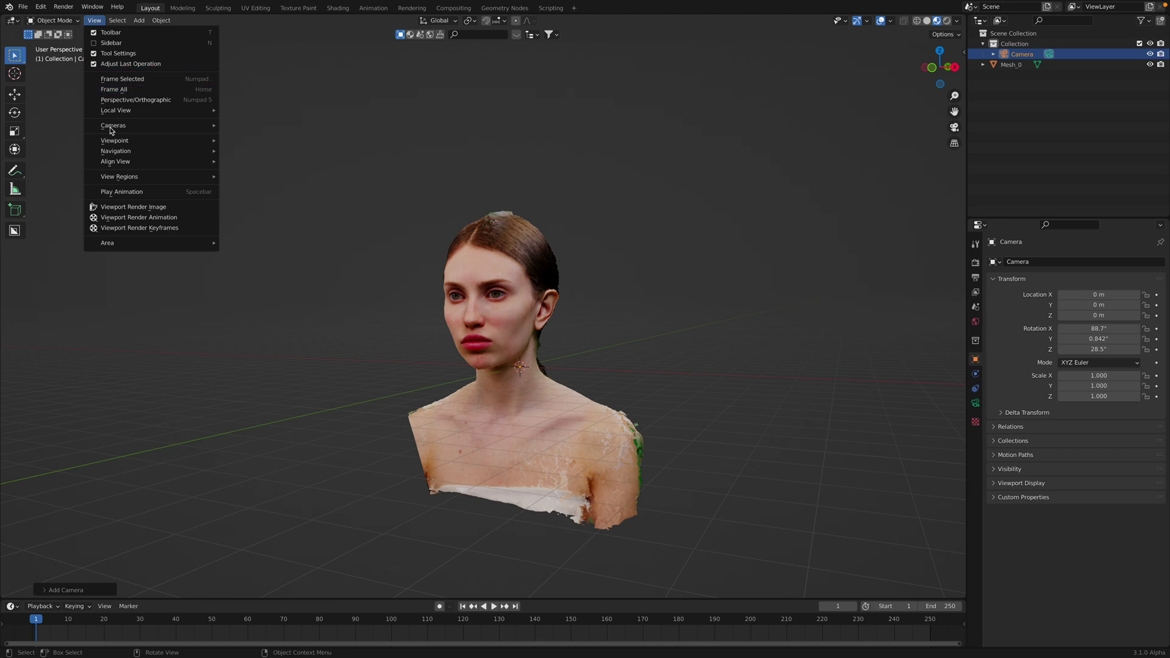
mouse_move(126, 166)
left_click(262, 178)
Set the output render resolution to 600 × 600 px.
left_click(975, 262)
left_click(975, 277)
double_click(1097, 275)
type("600")
key("Return")
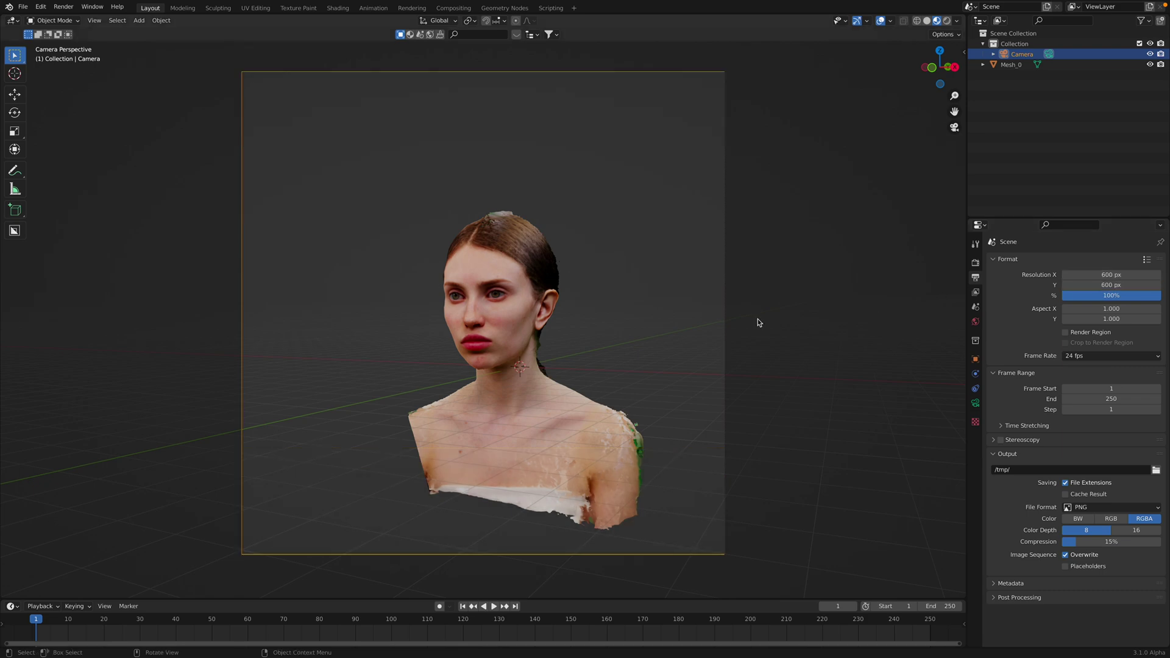
Check the sidebar's Turnaround Camera and View lock settings, zoom in on the face, and save.
left_click(964, 52)
left_click(963, 75)
left_click(961, 171)
left_click(910, 50)
left_click(911, 52)
left_click(960, 99)
scroll(713, 229, "up", 6)
scroll(687, 240, "up", 3)
key("ctrl+s")
Search Preferences > Add-ons for 'turnt' and expand the Animation: Turnaround Camera entry.
left_click(40, 6)
left_click(73, 166)
left_click(189, 53)
left_click(41, 140)
left_click_drag(98, 45, 239, 60)
left_click(442, 86)
type("turnta")
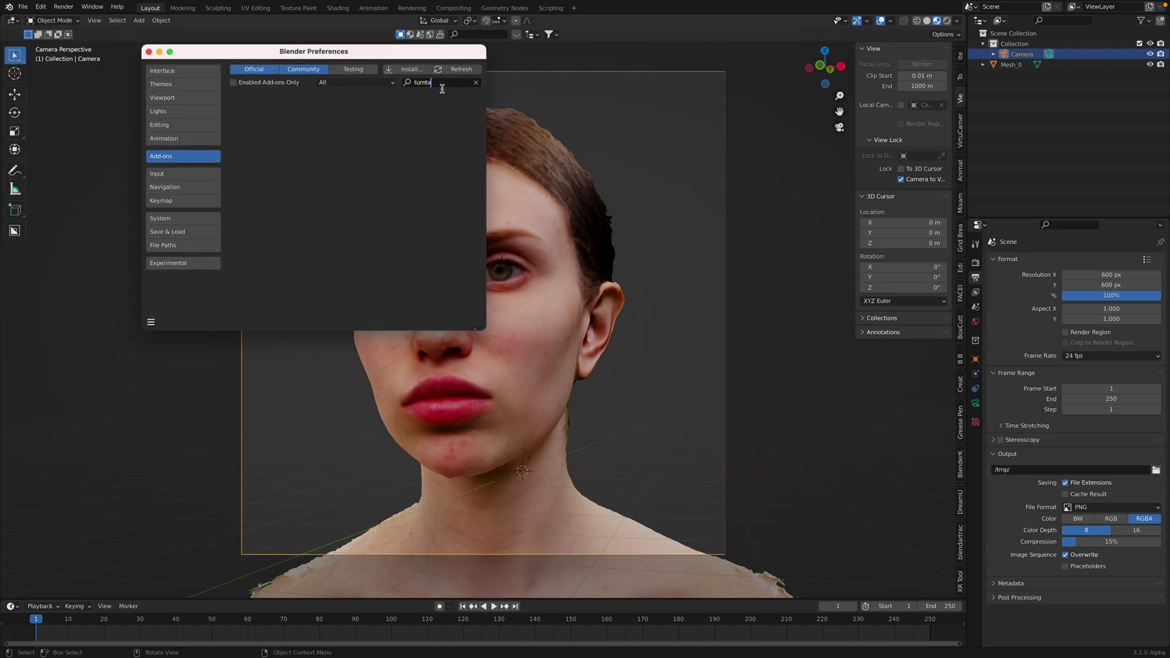
key("BackSpace")
left_click(237, 99)
left_click(148, 51)
Save, then build a test turnaround rig around Mesh_0 with the track constraint enabled.
scroll(961, 102, "down", 2)
key("ctrl+s")
left_click(569, 211)
left_click_drag(856, 79, 819, 81)
left_click(876, 172)
scroll(469, 636, "down", 4)
scroll(469, 636, "down", 2)
left_click(884, 175)
Play the test turnaround, rotate 180° about X, then undo the rotation and rig.
key("space")
left_click_drag(532, 623, 241, 623)
key("Escape")
type("rx180")
key("Return")
key("Right")
key("ctrl+z")
Add a test Monkey mesh and delete it again.
left_click(960, 77)
left_click(961, 98)
left_click(961, 57)
key("shift+a")
mouse_move(741, 198)
key("Return")
key("x")
left_click(669, 425)
Switch Mesh_0's rotation mode to XYZ Euler and move it inside the collection.
left_click(1024, 55)
key("ctrl+s")
left_click(1025, 57)
left_click(1026, 56)
left_click(1018, 64)
left_click(927, 161)
left_click(892, 184)
left_click_drag(1012, 65, 1018, 45)
left_click(695, 174)
Create a track-constrained turnaround camera animation around Mesh_0, centred on the 3D cursor.
key("ctrl+s")
left_click(579, 188)
left_click(962, 99)
left_click(960, 175)
left_click(886, 181)
key("alt+a")
left_click(876, 171)
left_click(859, 172)
left_click(864, 67)
Scrub and play the turnaround while swinging the locked camera to look down on the bust.
left_click_drag(341, 624, 405, 628)
left_click(956, 99)
scroll(643, 258, "down", 4)
mouse_move(638, 269)
left_mouse_down()
mouse_move(645, 311)
mouse_move(642, 278)
left_mouse_up()
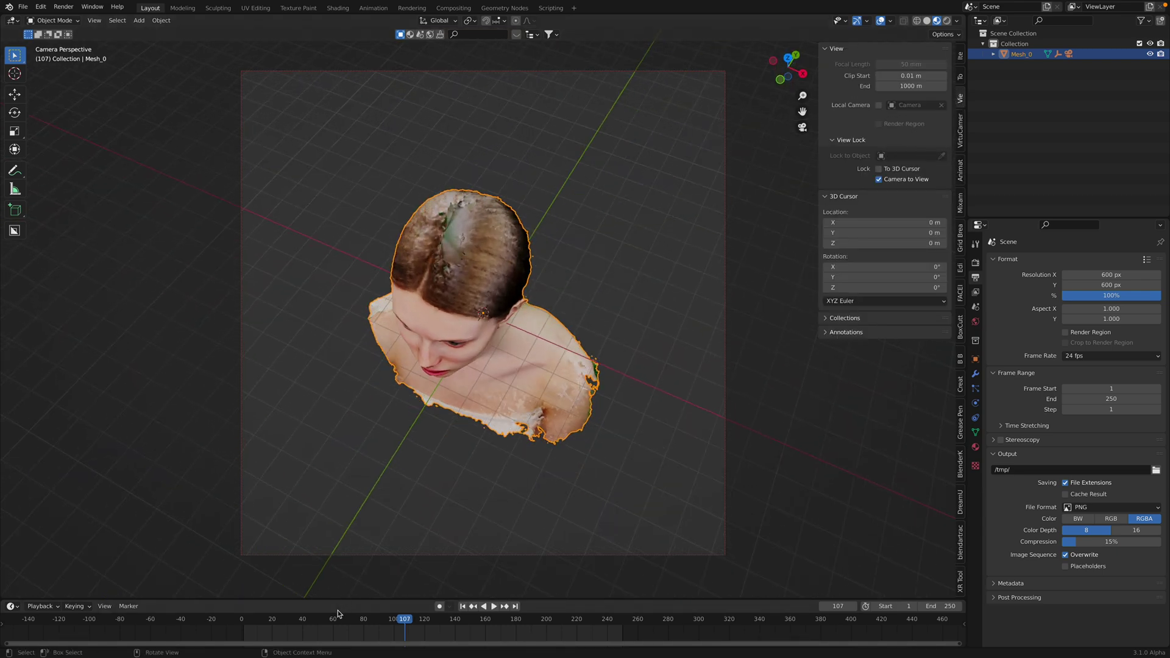
left_click(255, 620)
key("space")
key("space")
scroll(538, 310, "up", 2)
scroll(538, 310, "up", 1)
left_click_drag(545, 296, 529, 317)
key("space")
key("space")
scroll(656, 388, "up", 3)
Move MCH_Rotation_target twice so the head stays centred in the camera view.
left_click_drag(656, 388, 650, 240)
left_click(993, 53)
left_click(1046, 77)
key("g")
left_click(585, 241)
left_click(272, 625)
Set the Camera's lens focal length to 85 mm and play back from frame 170.
key("space")
key("space")
left_click(1022, 54)
scroll(744, 196, "up", 1)
scroll(744, 198, "up", 1)
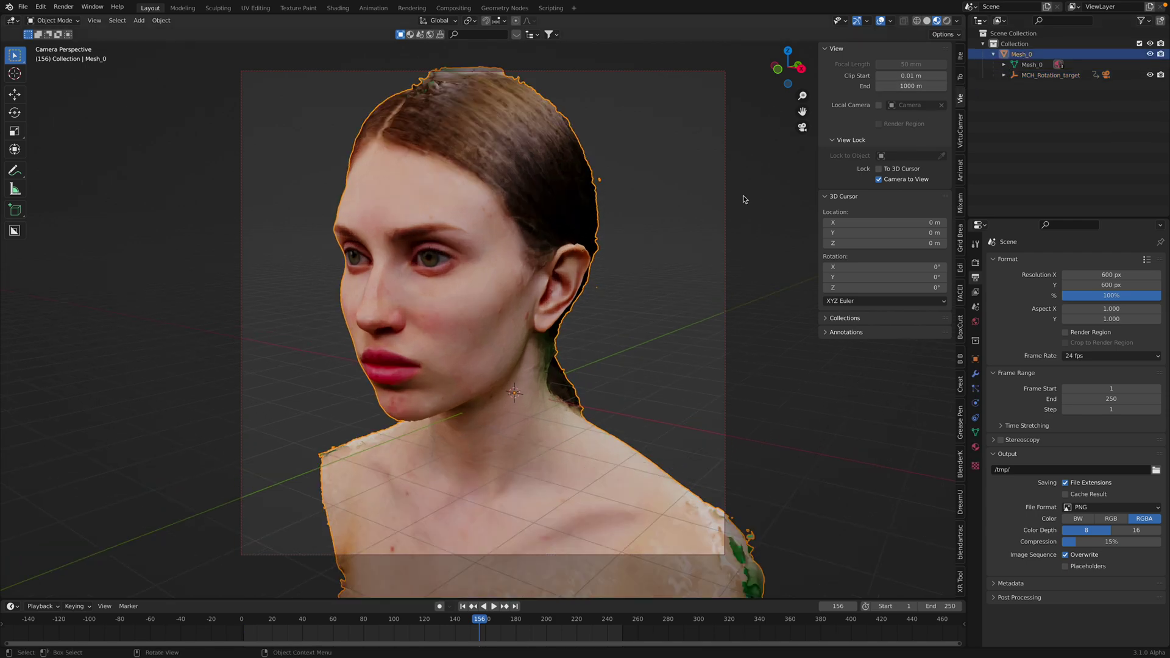
scroll(744, 198, "up", 2)
left_click(622, 196)
key("g")
left_click(645, 180)
left_click(976, 263)
left_click(1003, 75)
left_click(1043, 95)
left_click(975, 403)
left_click(1089, 311)
type("85")
key("Return")
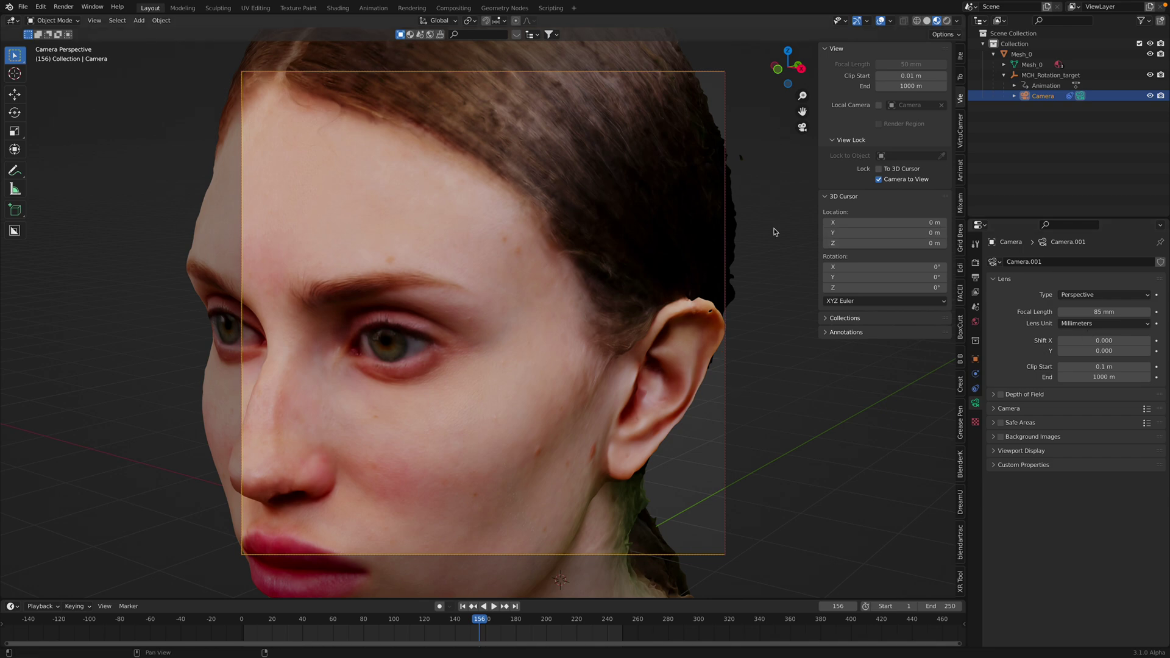
scroll(685, 259, "down", 5)
key("space")
left_click(502, 617)
Set the animation start frame to 146 and end frame to 232, then save.
key("ctrl+s")
key("space")
left_click(468, 618)
left_click_drag(467, 619, 466, 623)
key("space")
key("ctrl+Home")
left_click_drag(521, 620, 548, 620)
key("space")
key("space")
key("ctrl+End")
key("space")
key("ctrl+s")
key("space")
Review the render settings, deselect the camera and save the Blender file.
left_click(975, 262)
left_click(695, 160)
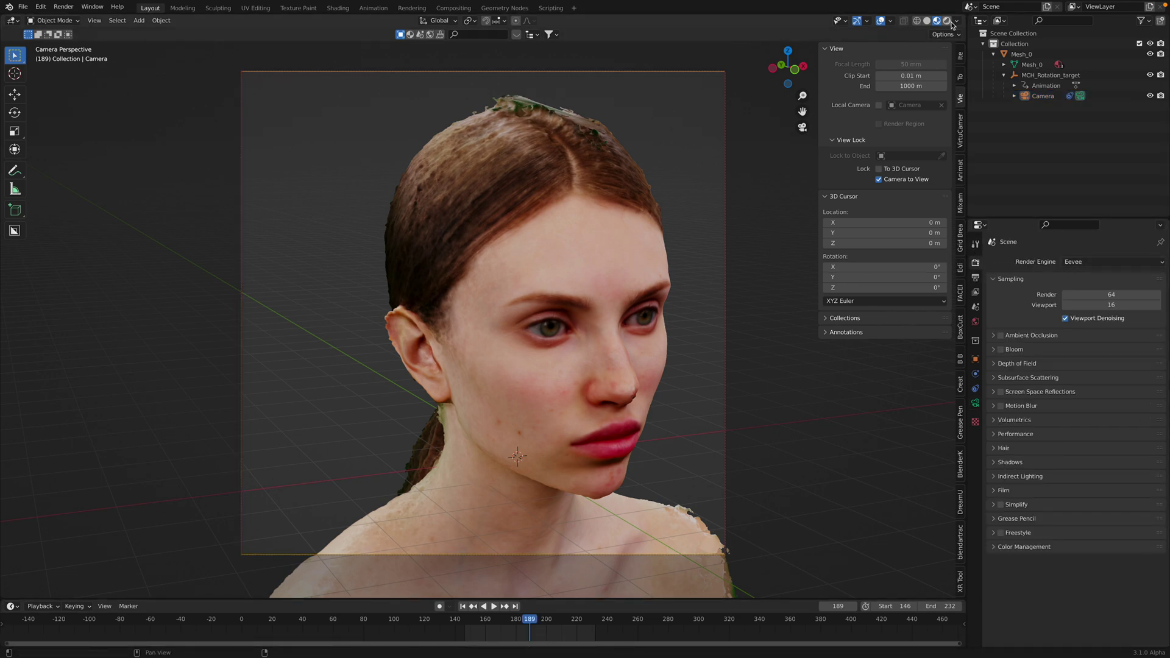
key("shift+a")
mouse_move(667, 277)
key("ctrl+s")
key("space")
key("space")
Start rendering the animation, move the progress window aside and file screenshots into OLD.
left_click(66, 8)
left_click(64, 8)
left_click(92, 35)
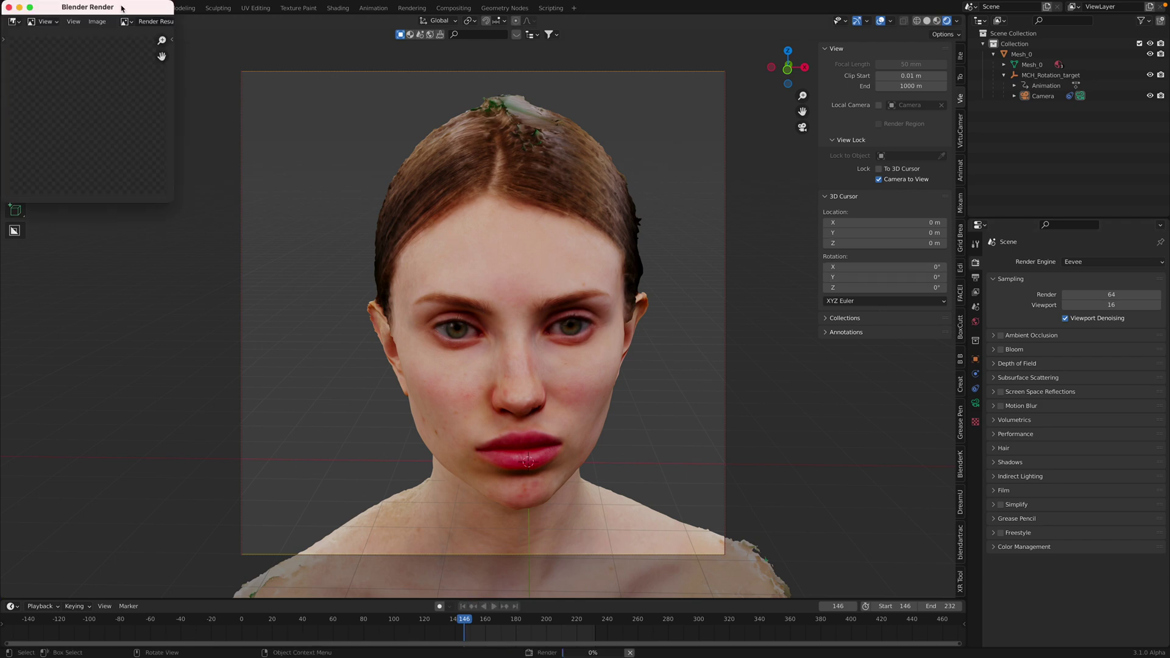
left_click_drag(121, 8, 415, 92)
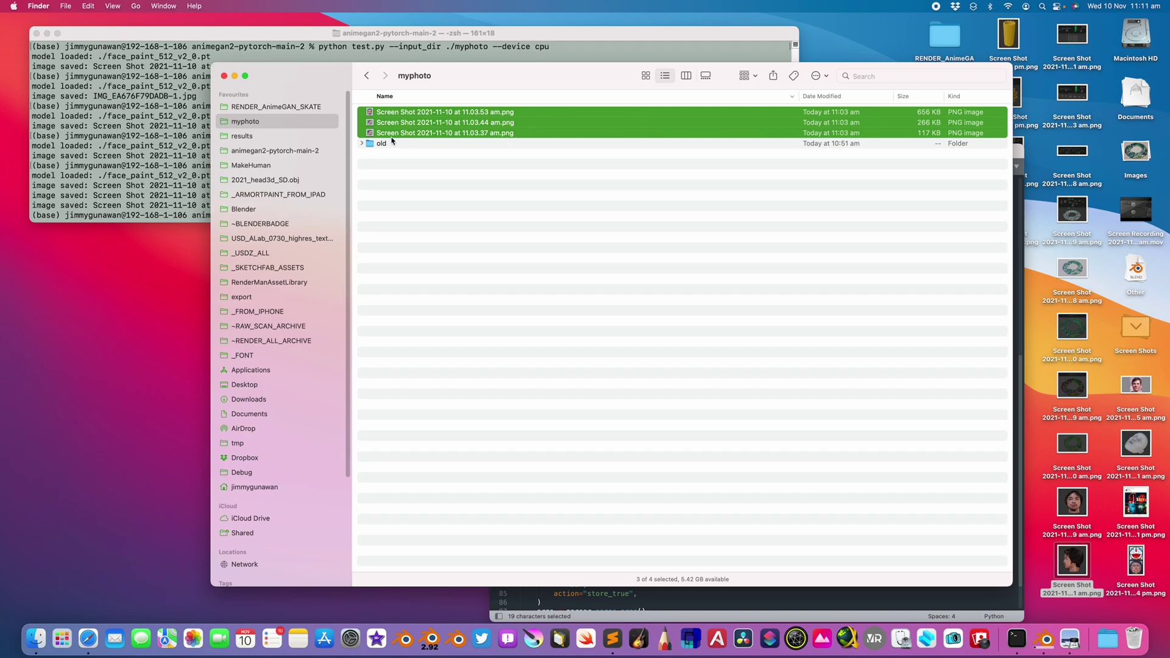
left_click_drag(365, 110, 383, 144)
left_click_drag(1009, 67, 796, 97)
Check the render's progress by switching between the full-screen render and desktop spaces.
key("ctrl+Right")
key("ctrl+Left")
key("ctrl+Right")
key("ctrl+Left")
left_click(1071, 506)
left_click(309, 77)
key("ctrl+Right")
key("ctrl+Right")
key("ctrl+Left")
key("ctrl+Right")
Search Sketchfab for 'bell' to list the bellus head-scan models.
mouse_move(451, 288)
left_mouse_down()
mouse_move(443, 293)
mouse_move(488, 285)
left_mouse_up()
left_click(390, 59)
key("Return")
type("bell")
key("Return")
scroll(610, 480, "down", 3)
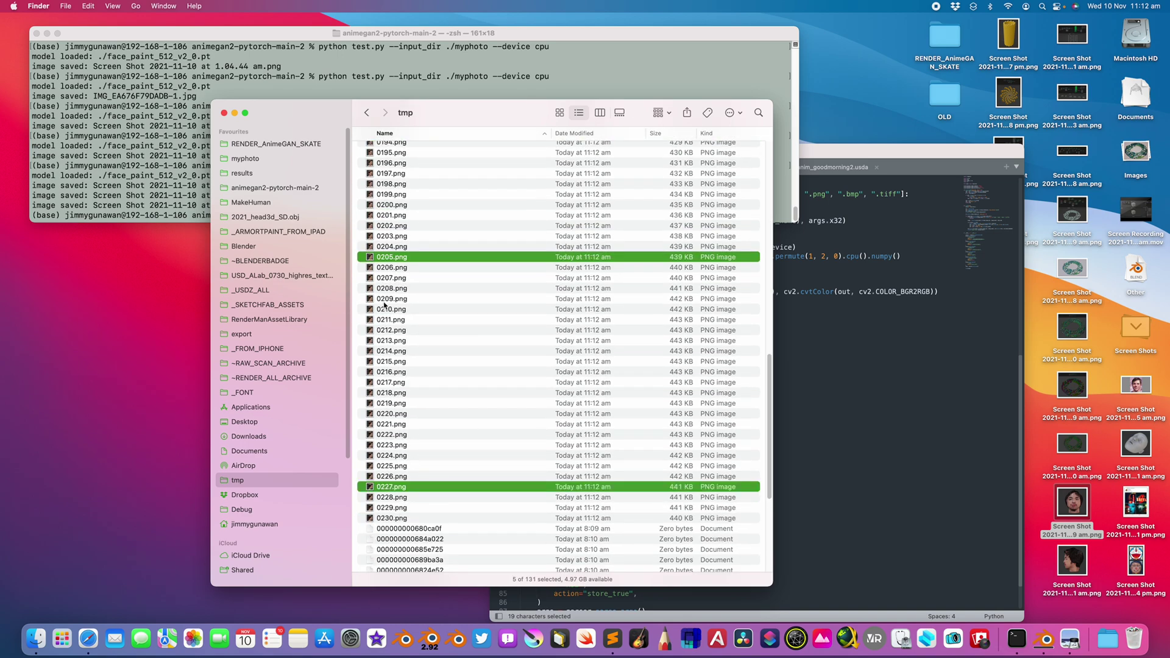
Move the five chosen frames into myphoto and rerun the stylization script in Terminal.
left_click_drag(393, 263, 256, 158)
left_click(256, 160)
left_click(149, 153)
key("Up")
key("Return")
key("cmd+Tab")
left_click_drag(362, 107, 451, 102)
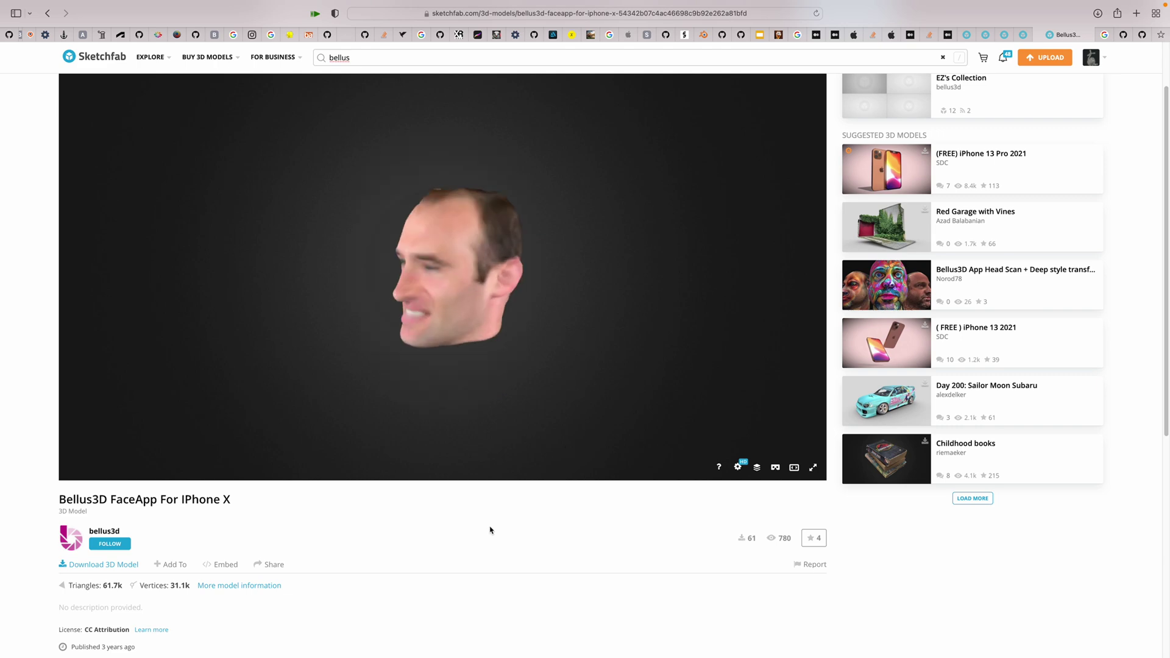
Follow the bellus3d account on Sketchfab and inspect the face model's download options.
left_click(120, 544)
left_click(108, 566)
left_click(235, 404)
left_click_drag(445, 307, 235, 259)
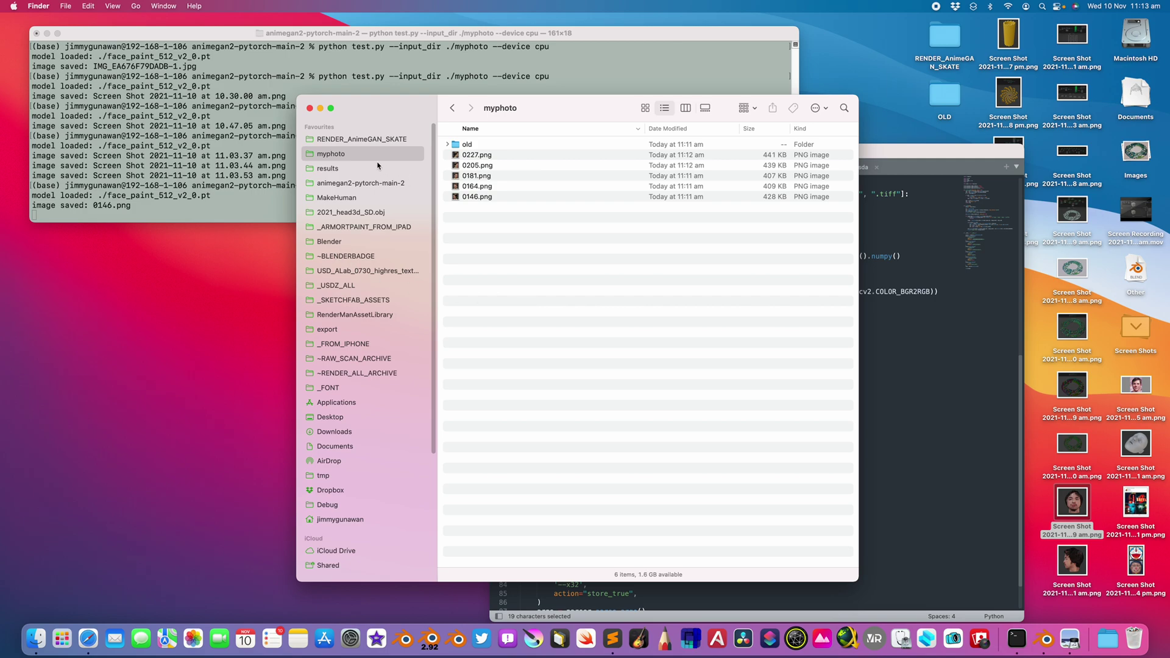
Quick-preview the stylized 0146.png in the results folder and open it in Preview.
left_click(377, 166)
left_click(478, 154)
key("space")
left_click_drag(371, 425, 259, 106)
left_click(638, 118)
Enlarge and close 0146.png, then open 0164.png in Preview and close it too.
double_click(504, 178)
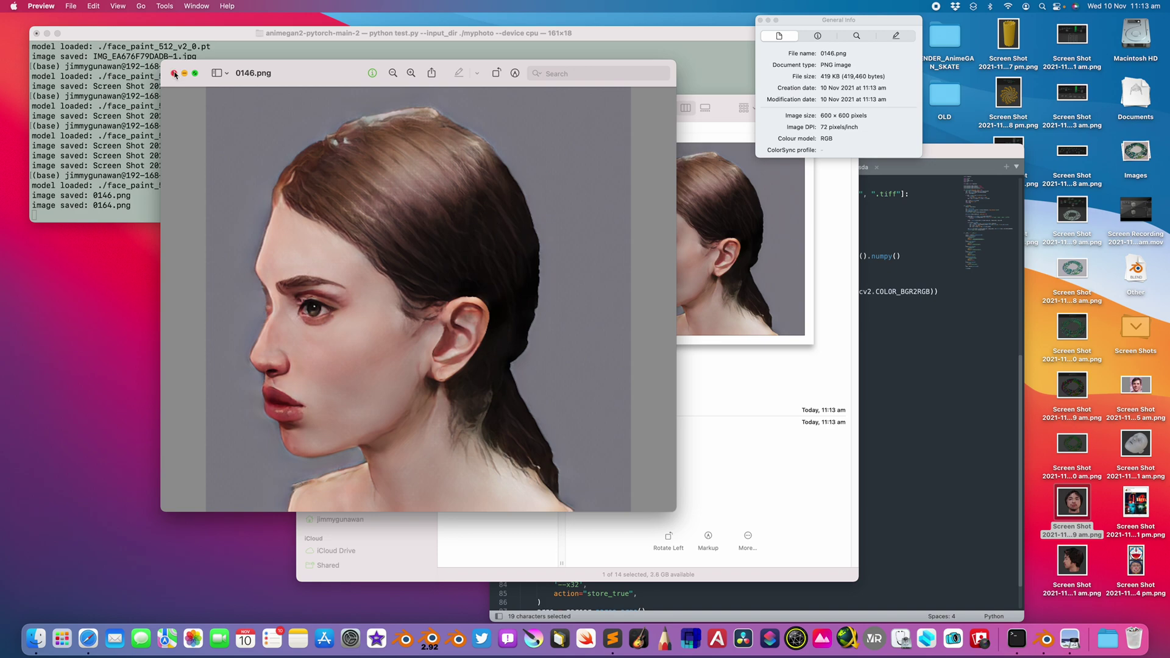
key("super+q")
left_click(507, 169)
key("space")
left_click_drag(312, 433, 199, 99)
left_click(564, 106)
left_click(115, 180)
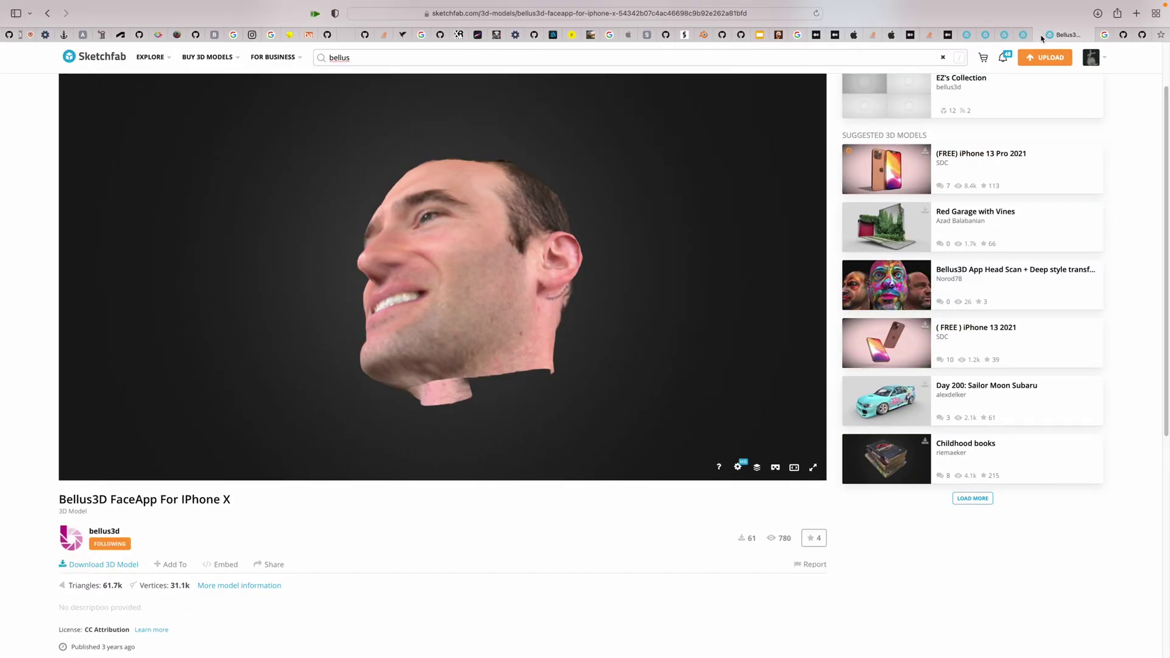
Close the Bellus3D tab and select material_0_baseColor.jpeg in Downloads › bellus3d_faceapp_for_iphone_x › textures.
left_click(1042, 39)
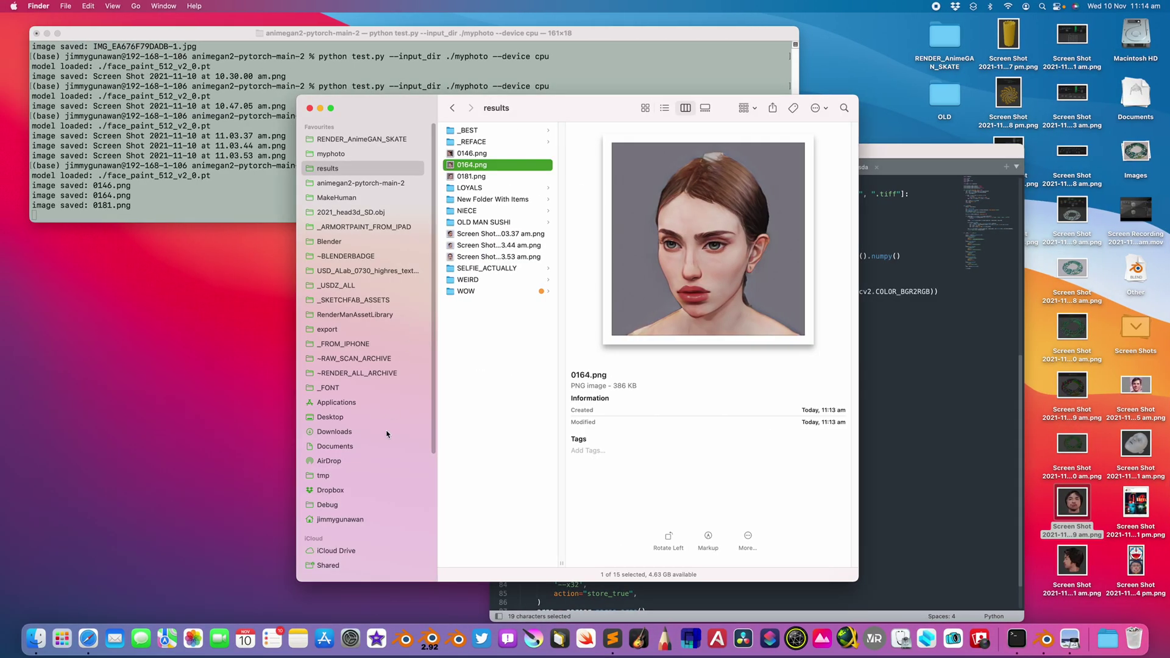
left_click(386, 432)
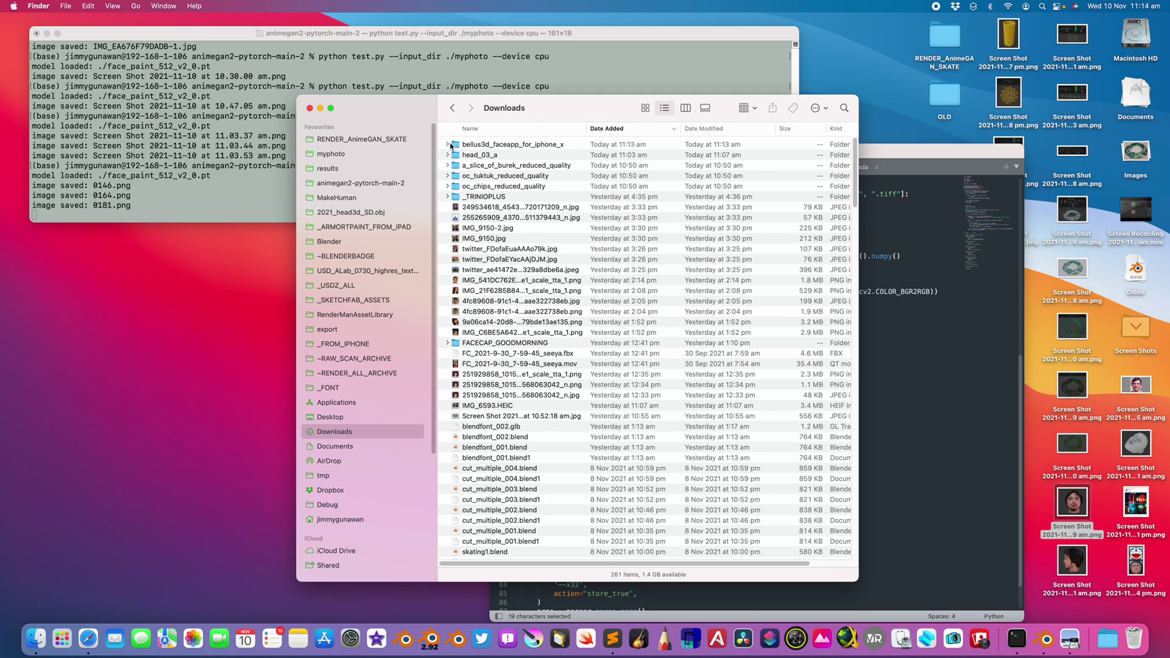
left_click(448, 145)
left_click(454, 159)
left_click(481, 166)
left_click(491, 177)
Open material_0_baseColor.jpeg in Preview and shrink its window to sit beside the Downloads listing.
key("space")
left_click_drag(558, 422, 714, 129)
left_click(663, 134)
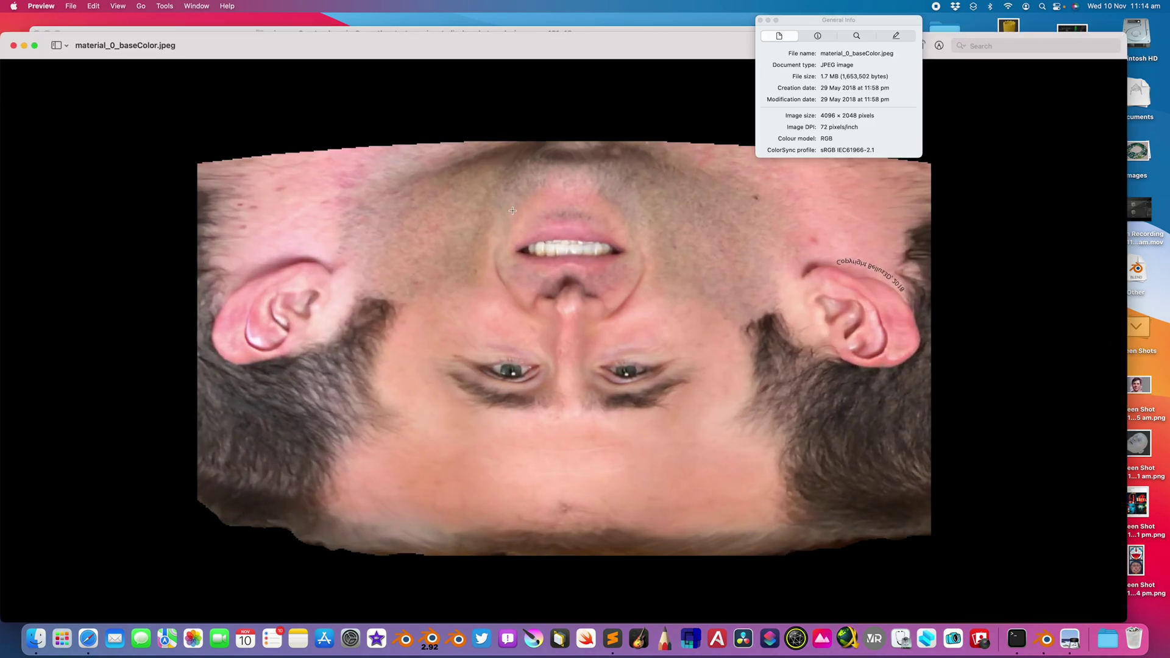
left_click_drag(5, 34, 438, 246)
left_click_drag(1123, 245, 785, 329)
left_click_drag(437, 326, 437, 335)
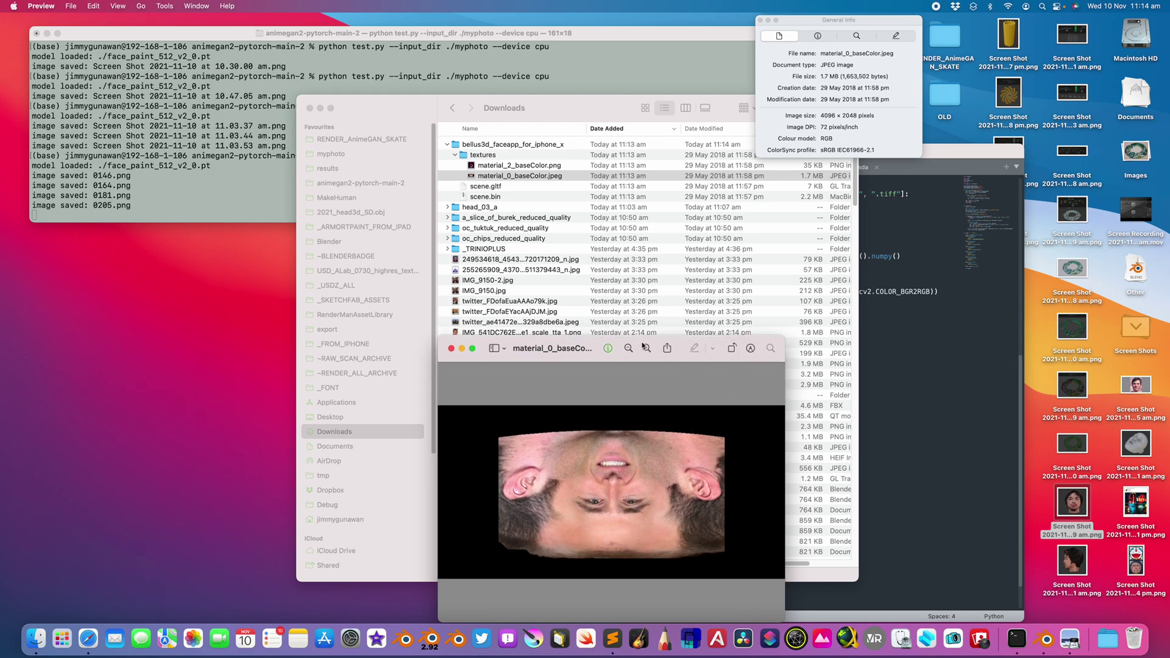